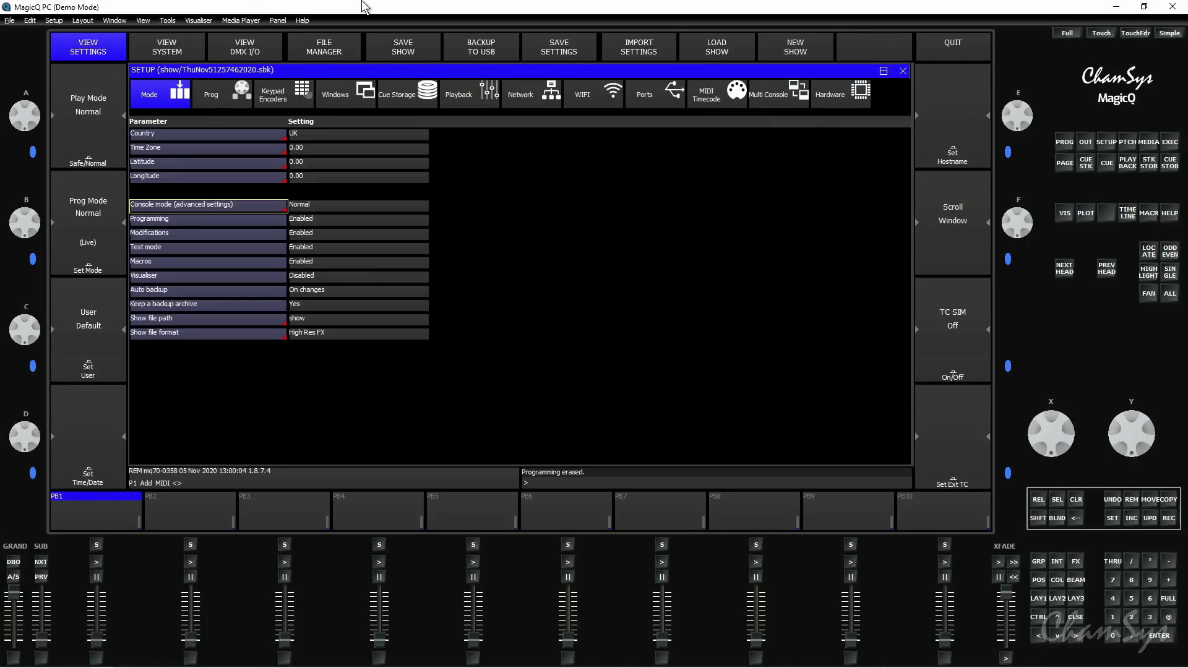
Open the network manager from the DMX I/O setup, check the Art-Net nodes and return to the RDM device list.
key(F3)
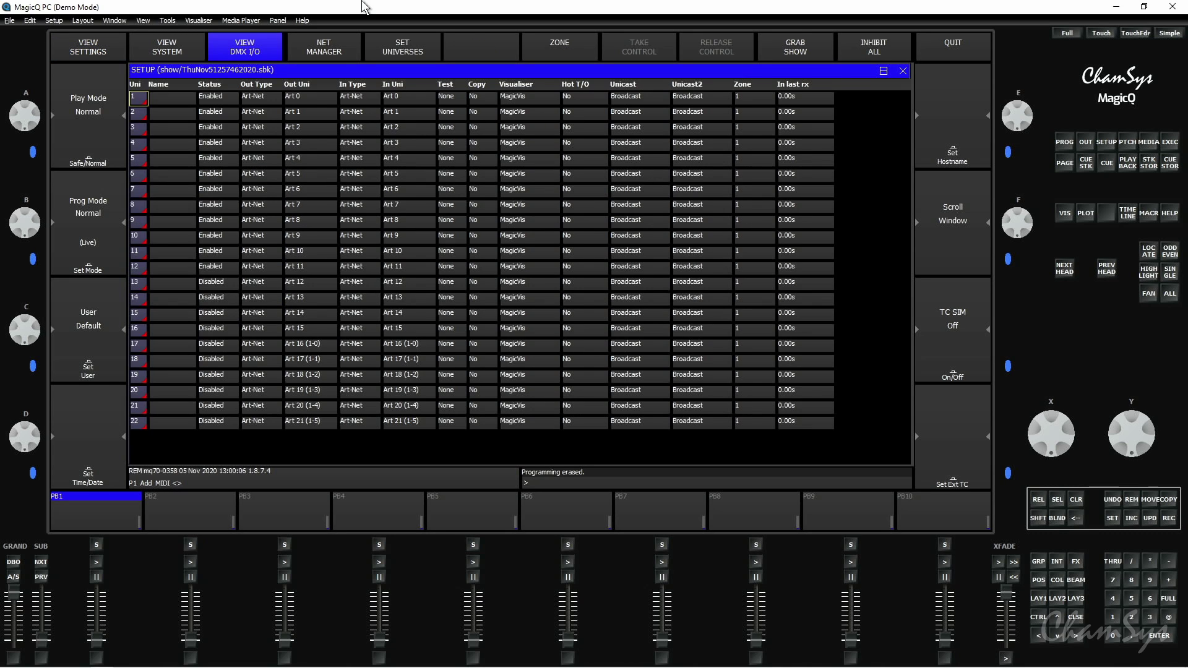
key(F4)
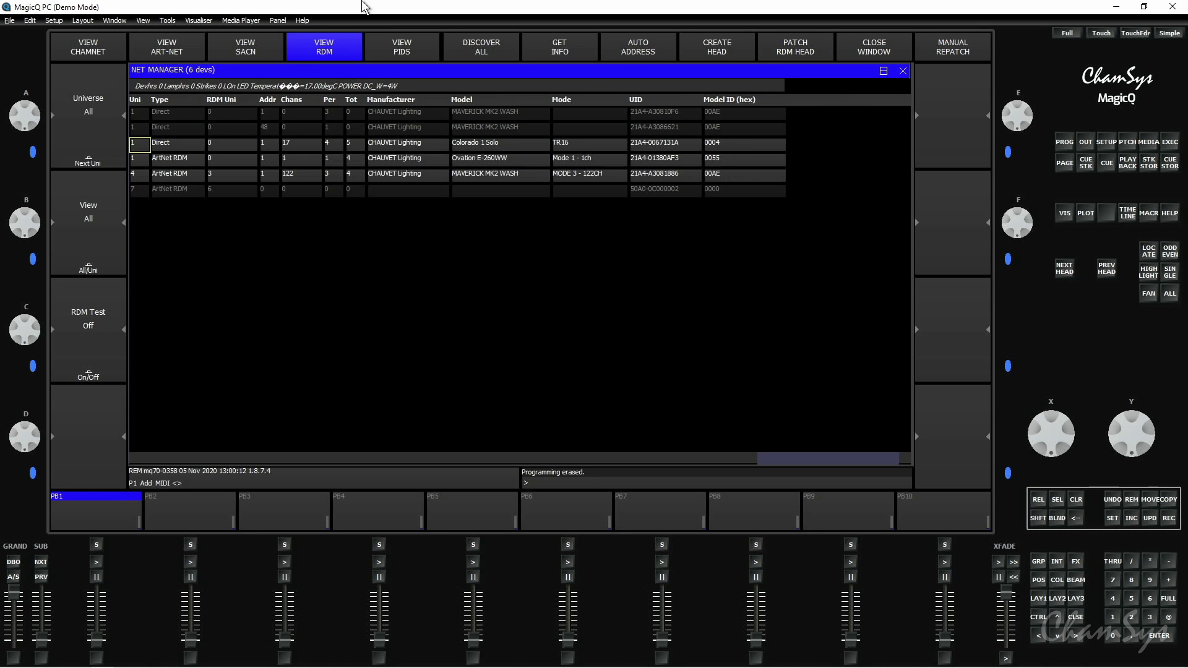
key(F2)
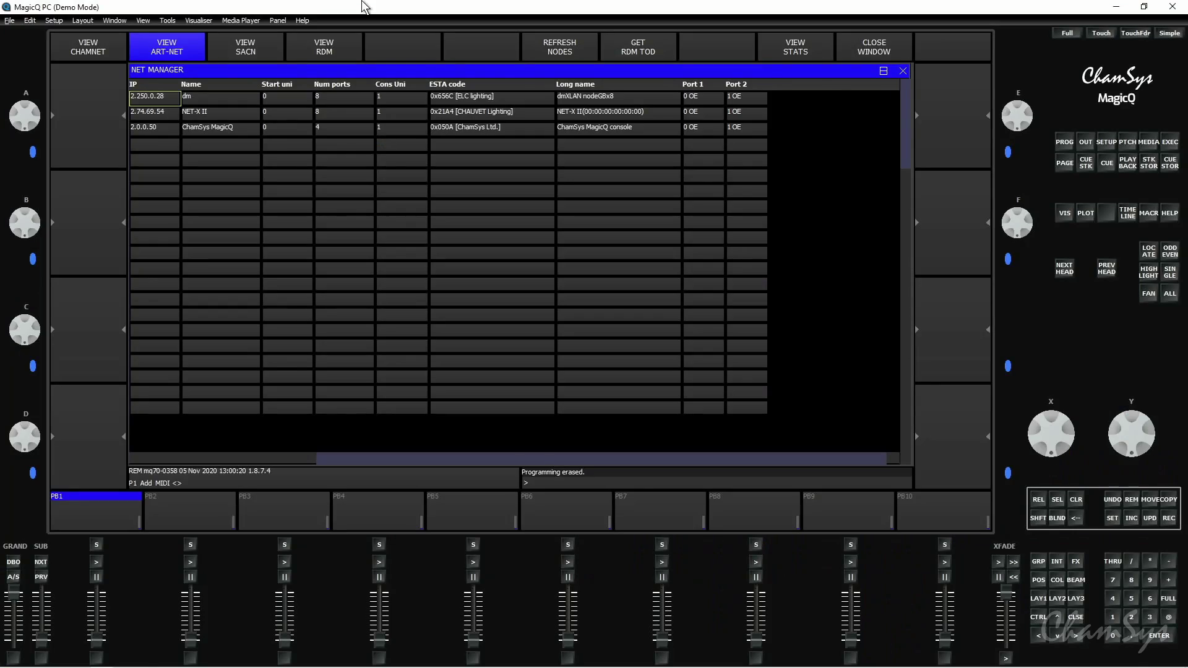
key(F4)
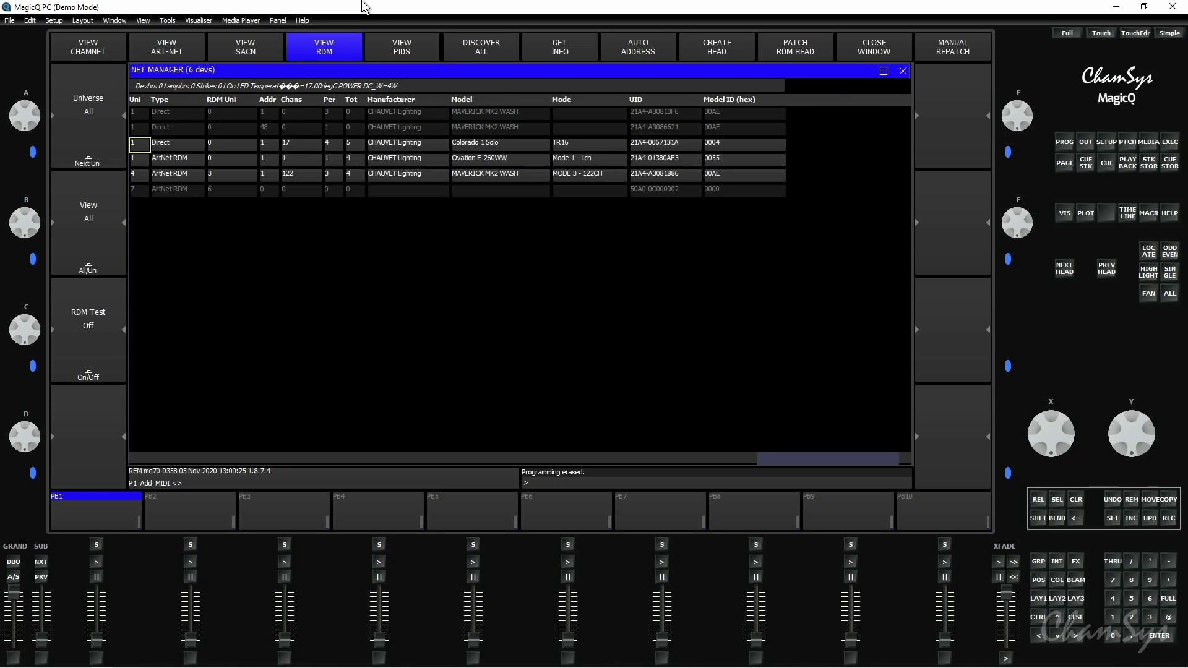
Refresh the RDM device data and check the status information of the Ovation E-260WW and Colorado 1 Solo.
key(F6)
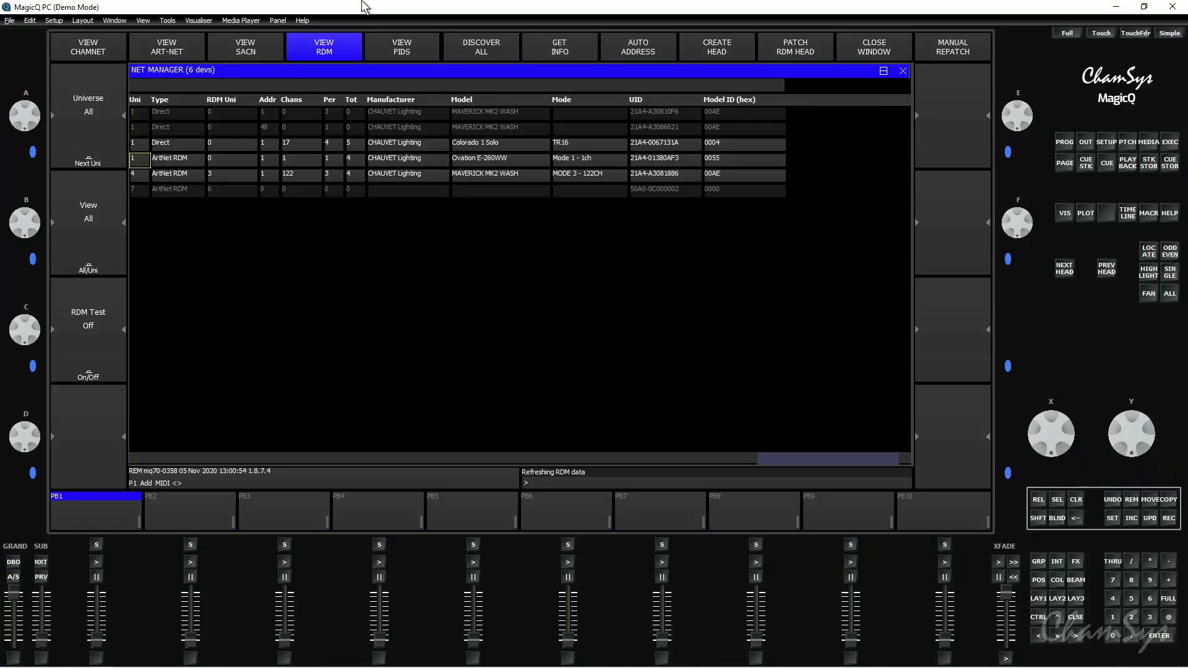
key(Down)
key(Up)
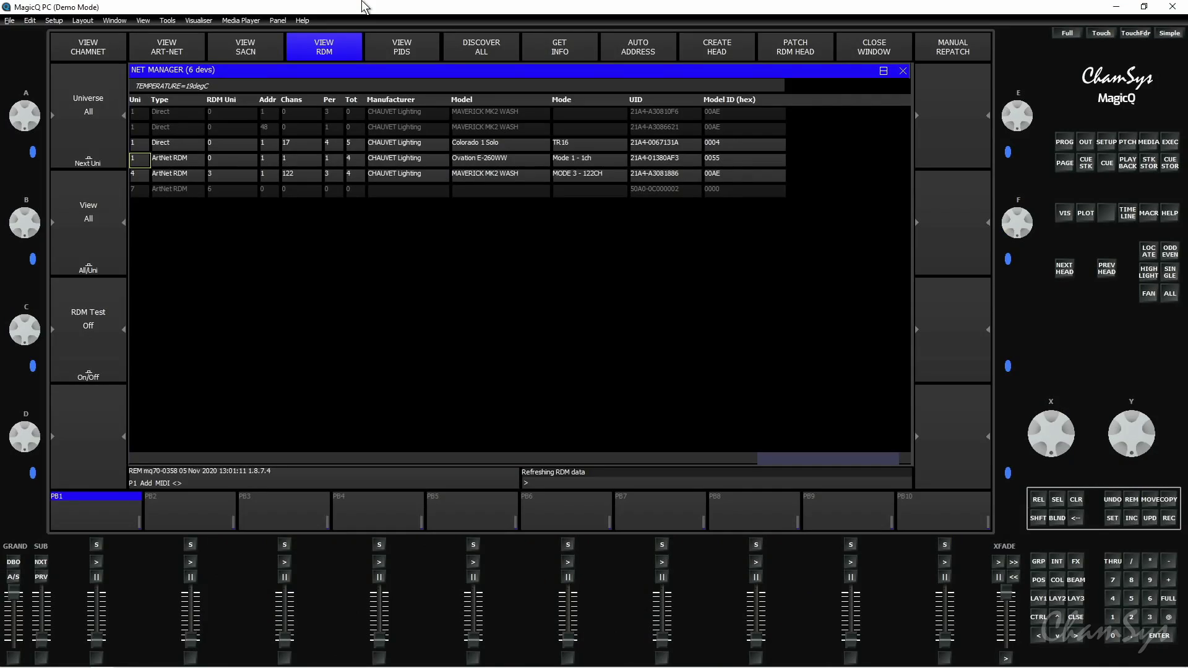
key(Right)
key(Up)
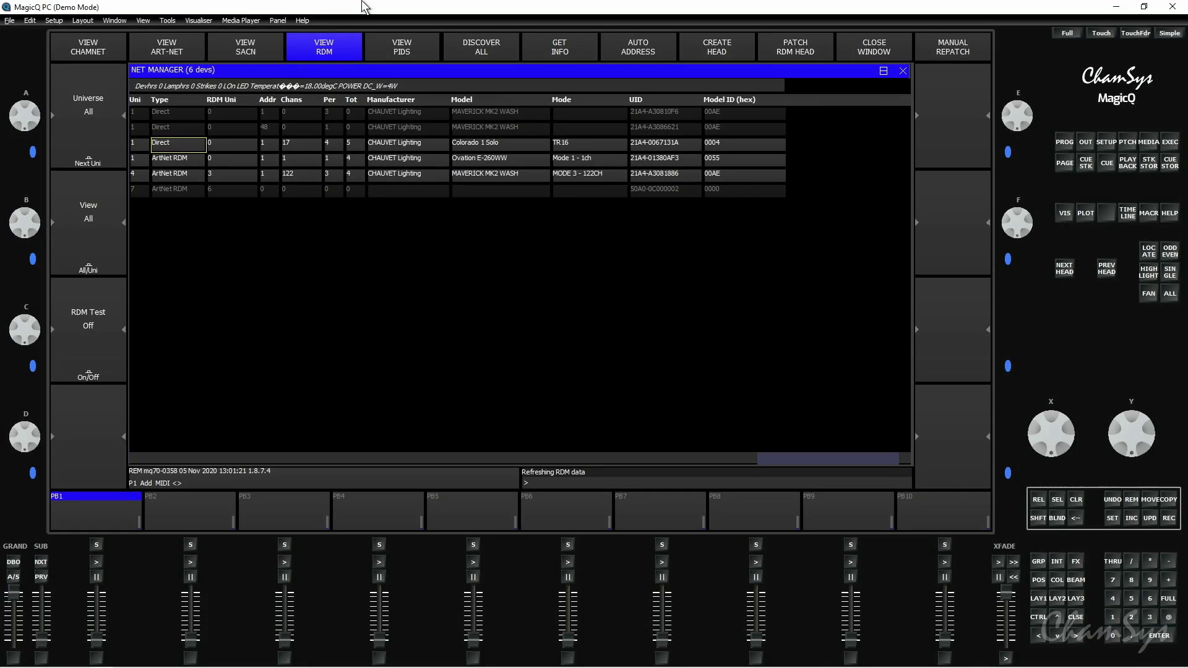
Set the DMX address of the Maverick MK2 Wash on universe 4 to 20.
key(Right)
key(Right)
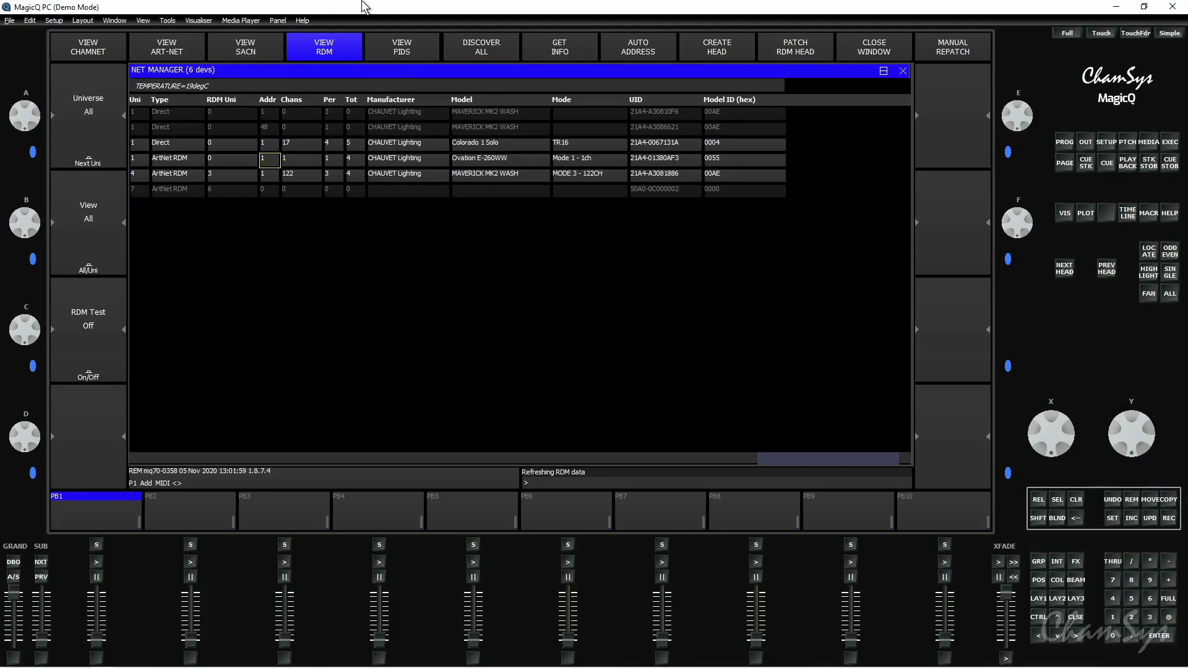
key(Down)
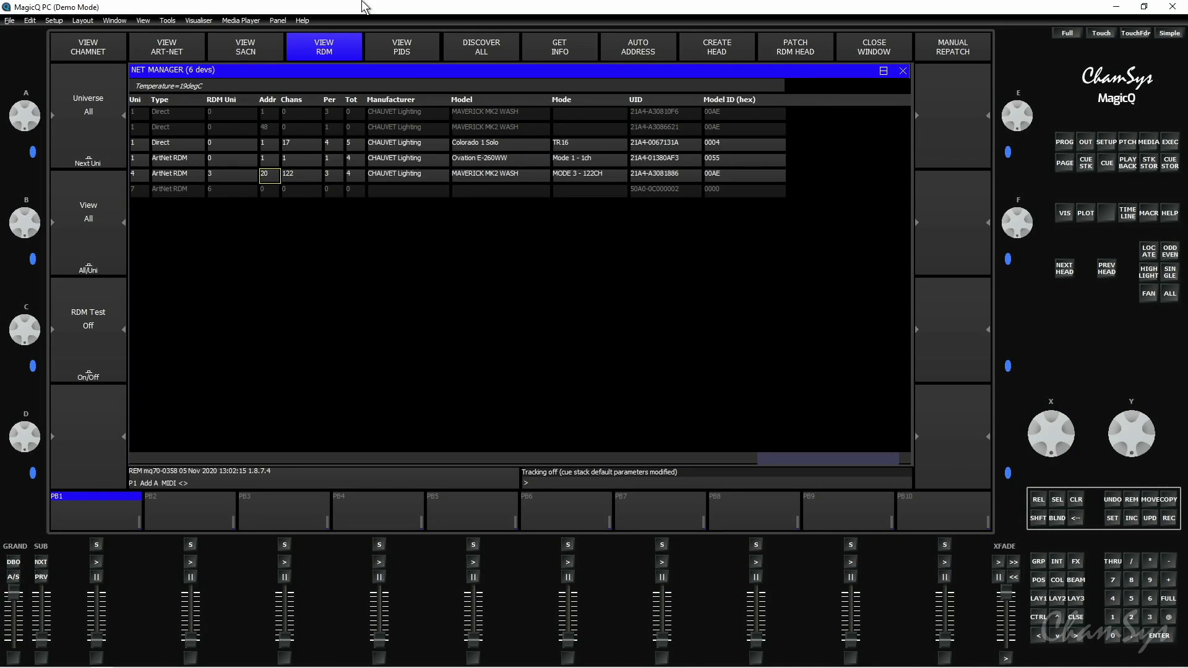
Change the Ovation E-260WW's RDM mode to Mode 2 - 2ch.
key(Right)
key(Right)
key(Right)
key(Right)
key(Right)
key(Right)
key(Up)
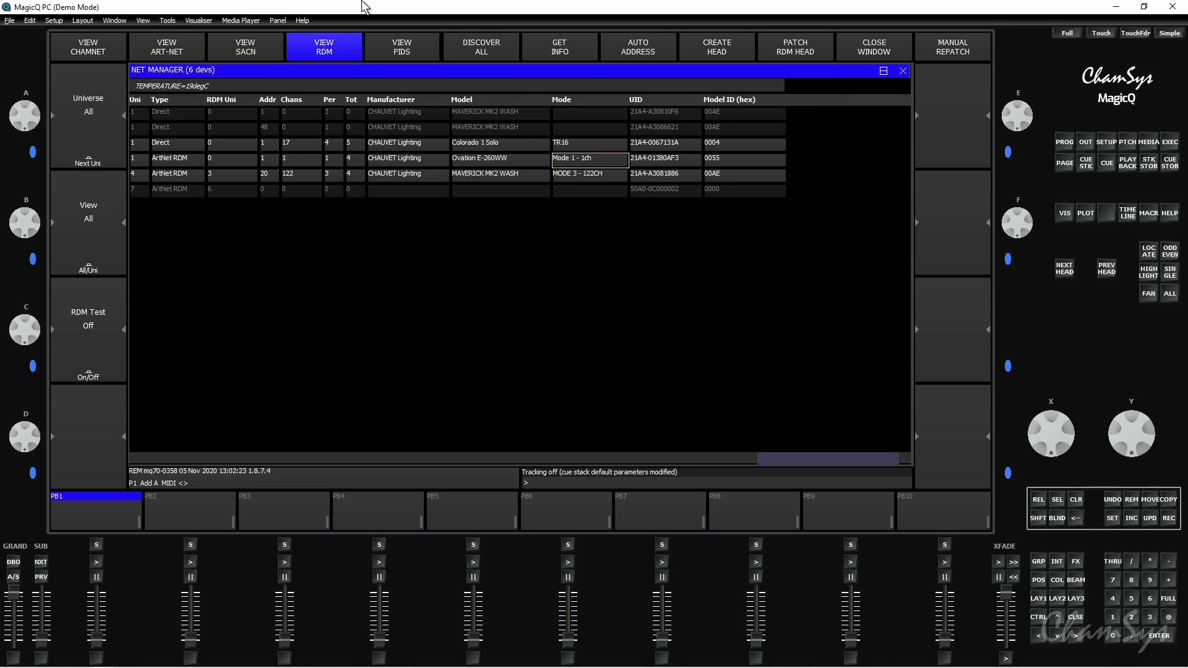
key(Return)
key(Return)
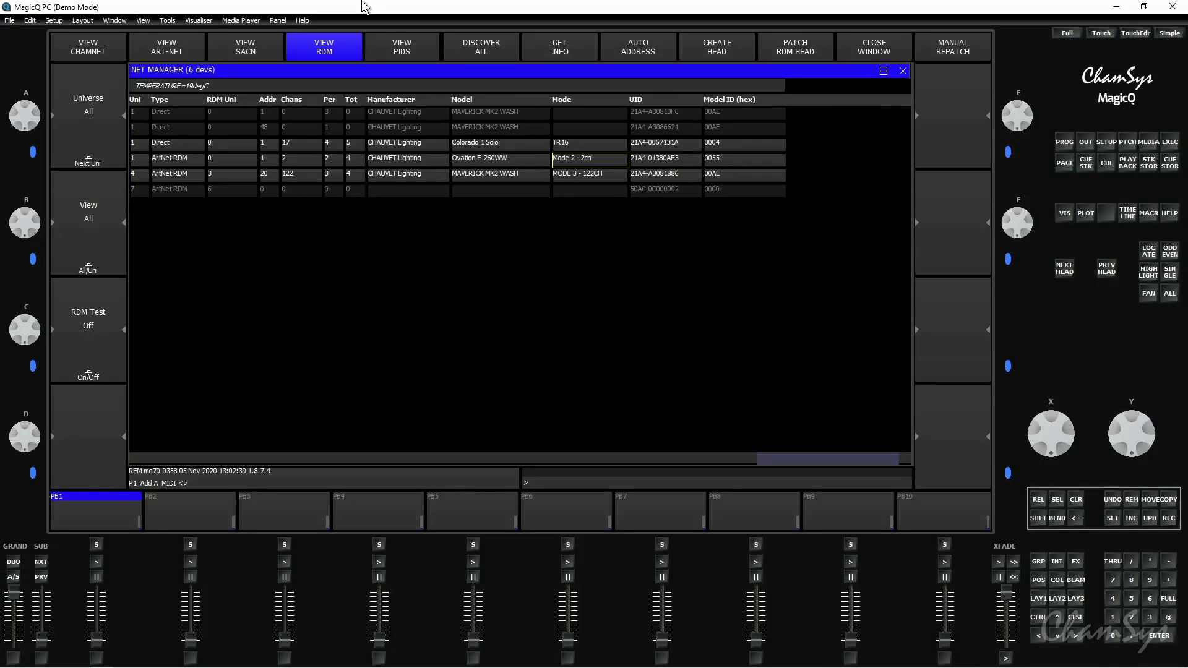
Examine the RDM universes and channel counts of the Maverick MK2 Wash, Ovation E-260WW and Colorado 1 Solo.
key(Left)
key(Left)
key(Left)
key(Left)
key(Left)
key(Left)
key(Left)
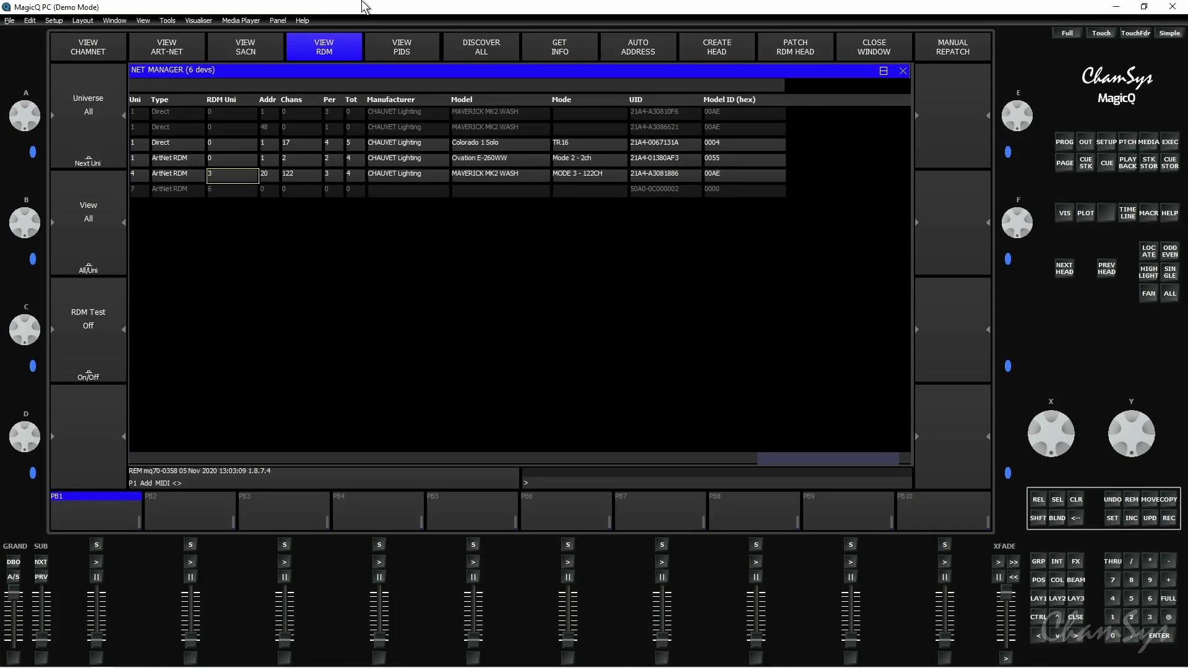
key(Right)
key(Right)
key(Up)
key(Up)
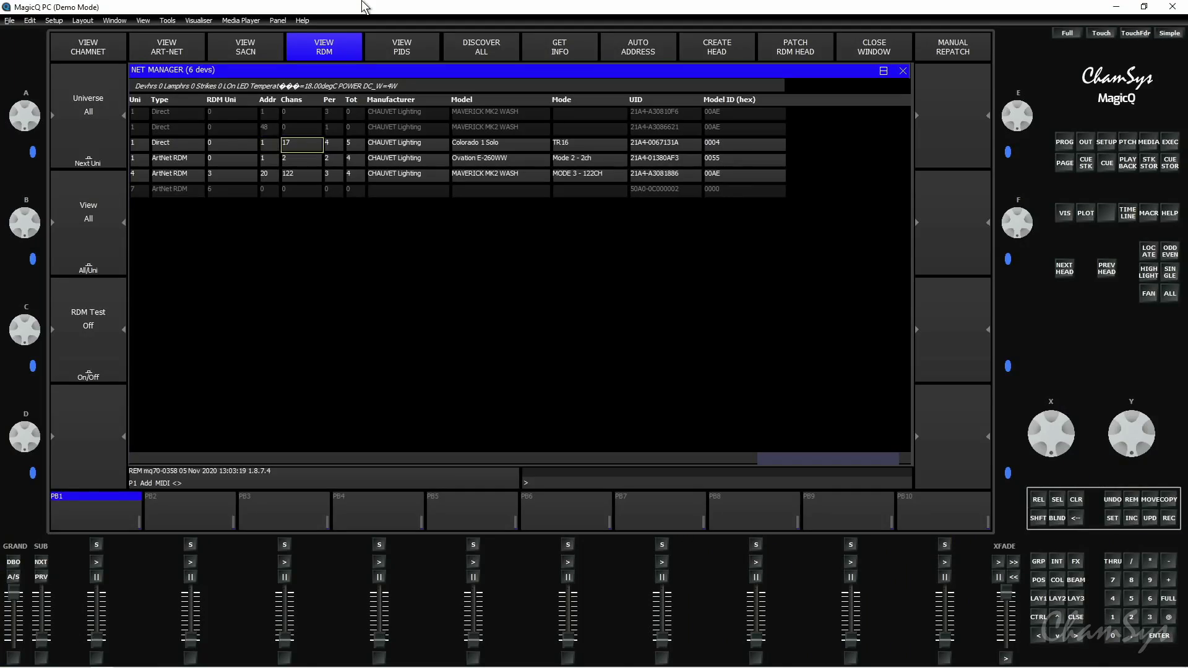
key(Down)
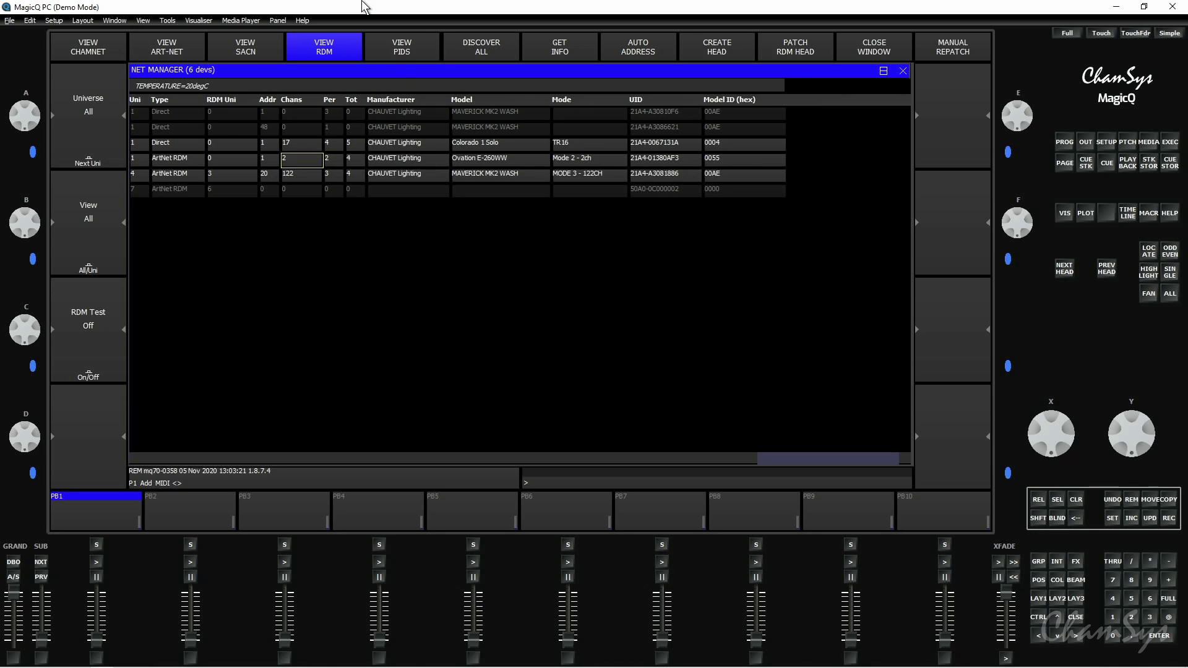
Auto-address all discovered RDM heads and confirm the readdressing.
key(Left)
key(Up)
key(Down)
key(Down)
key(Up)
key(Up)
key(y)
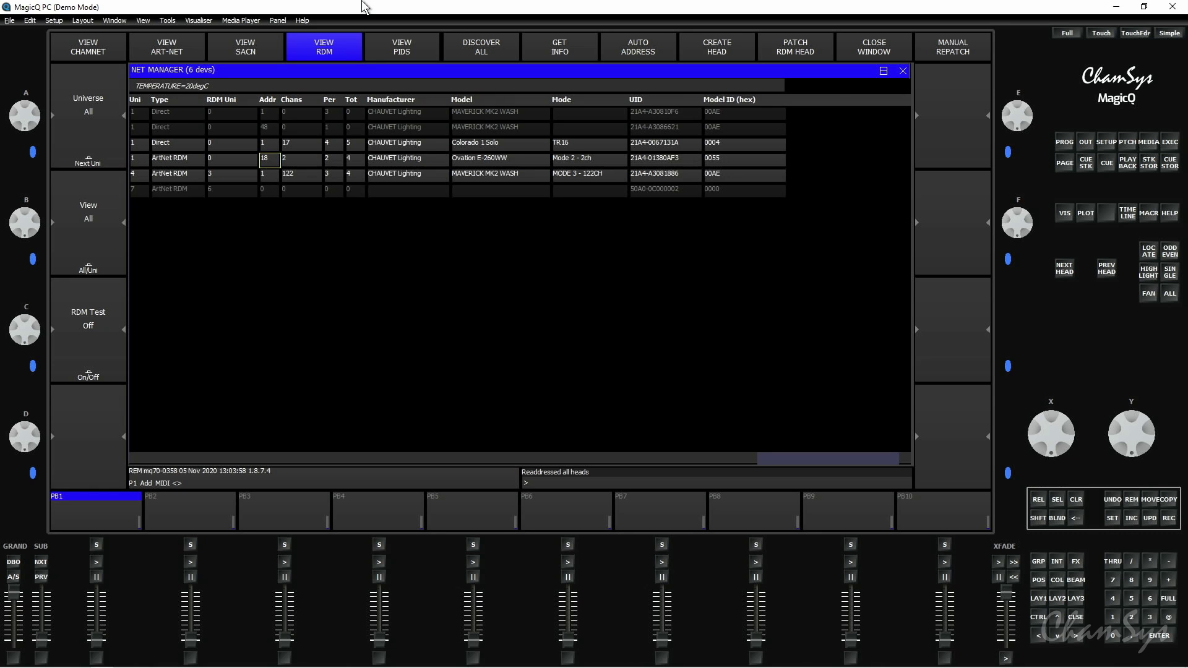
Start a new show by erasing the current one from memory, and return to the RDM device list.
key(Escape)
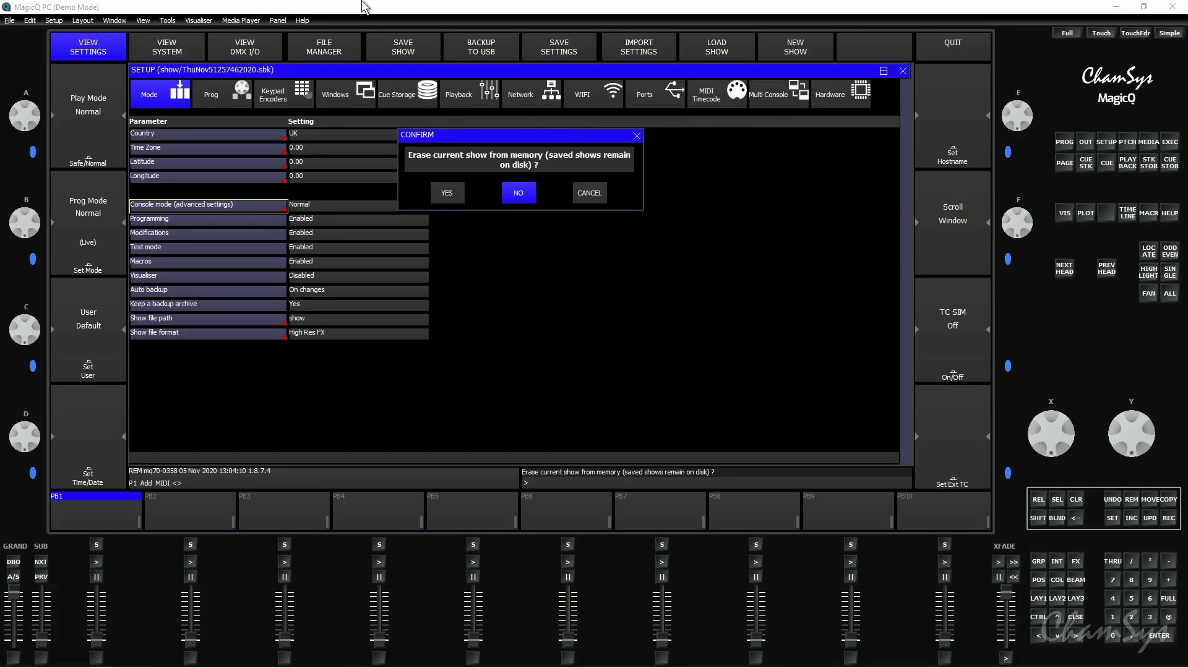
key(y)
key(Return)
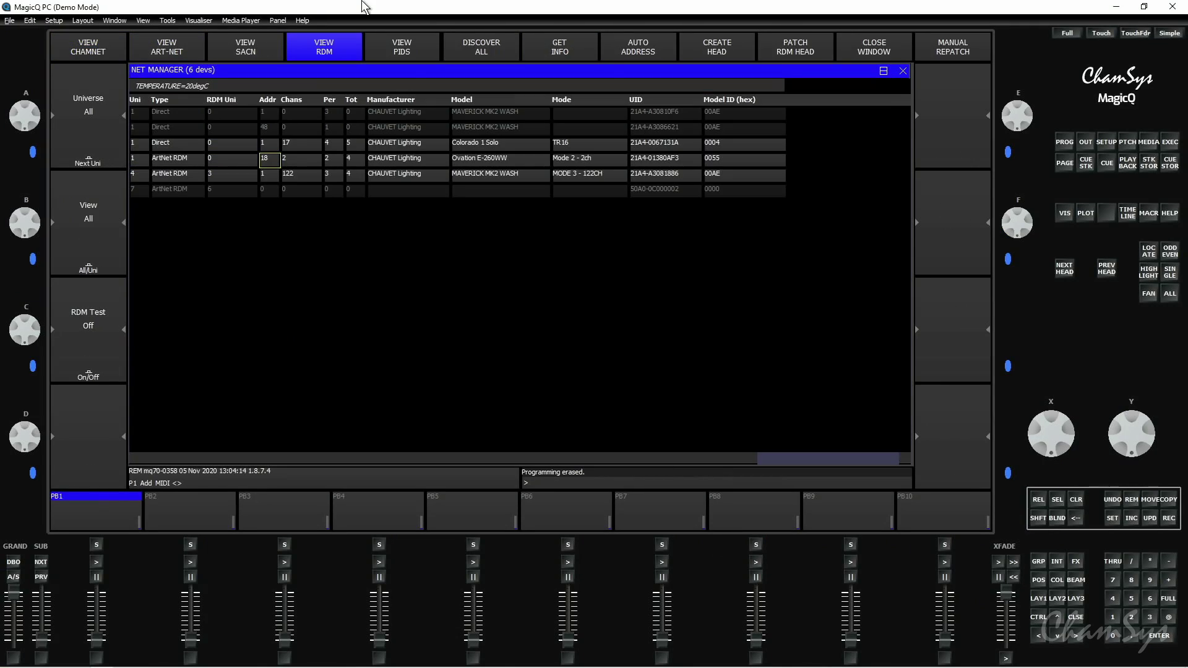
Patch the RDM heads into the show, covering the Colorado 1 Solo, Ovation E-260WW and Maverick MK2 Wash.
key(Left)
key(Left)
key(Left)
key(Up)
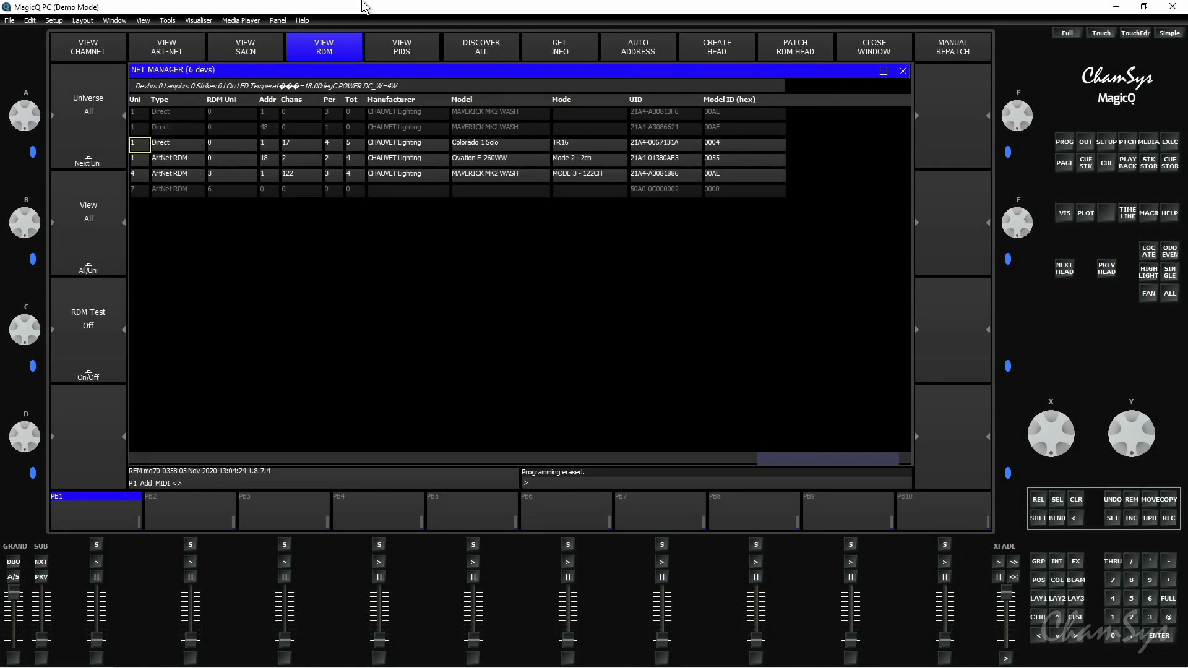
key(F10)
key(Down)
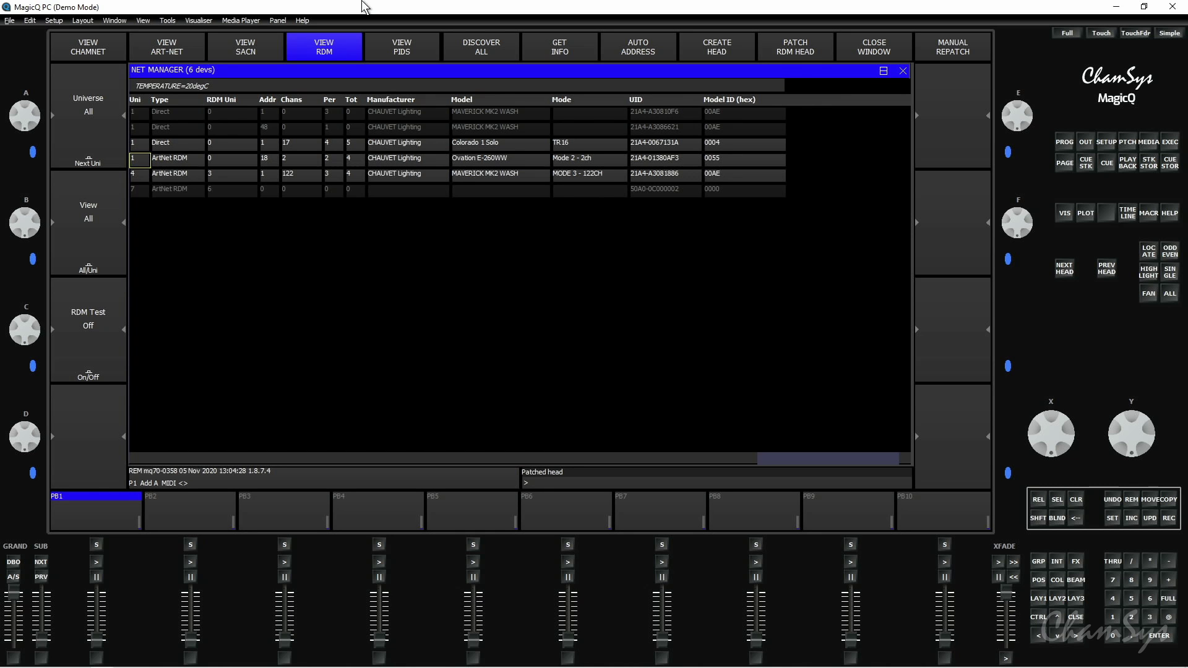
key(Down)
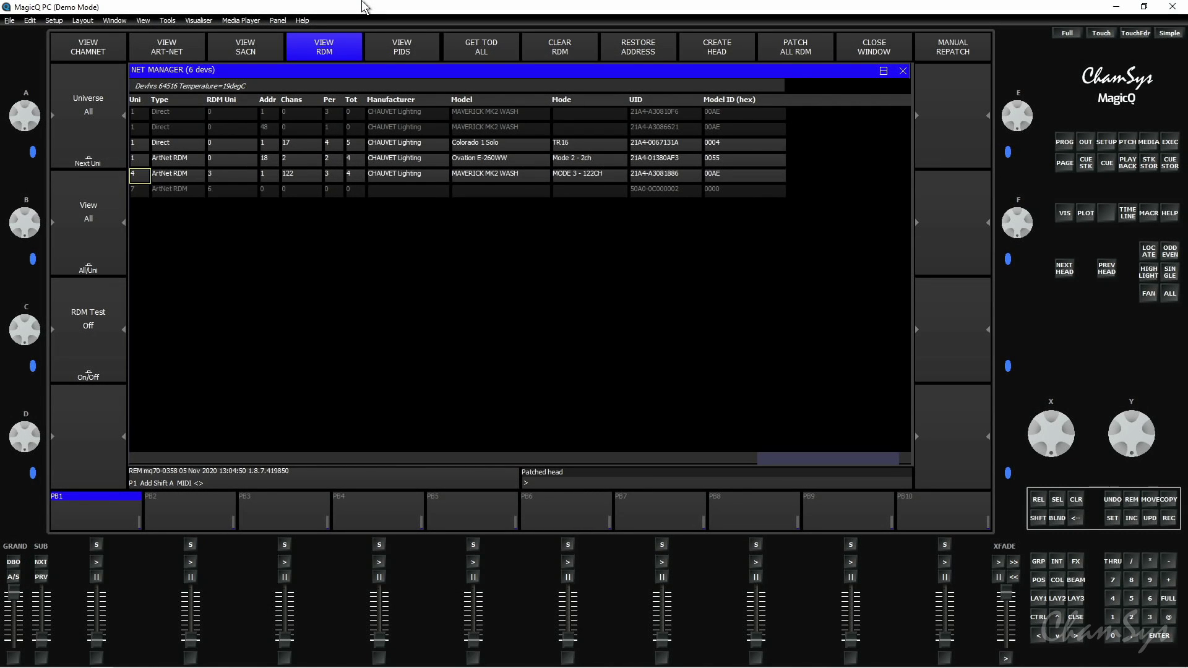
Leave the network manager and select the Colorado1SOLO head group.
key(shift)
key(Escape)
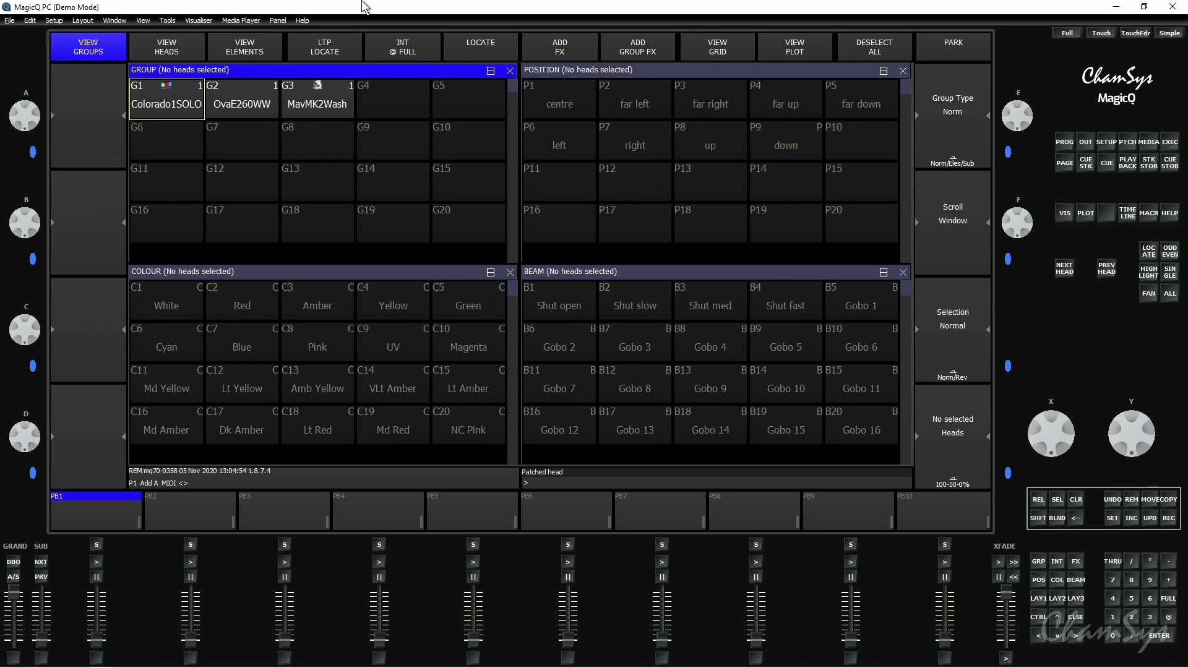
key(Return)
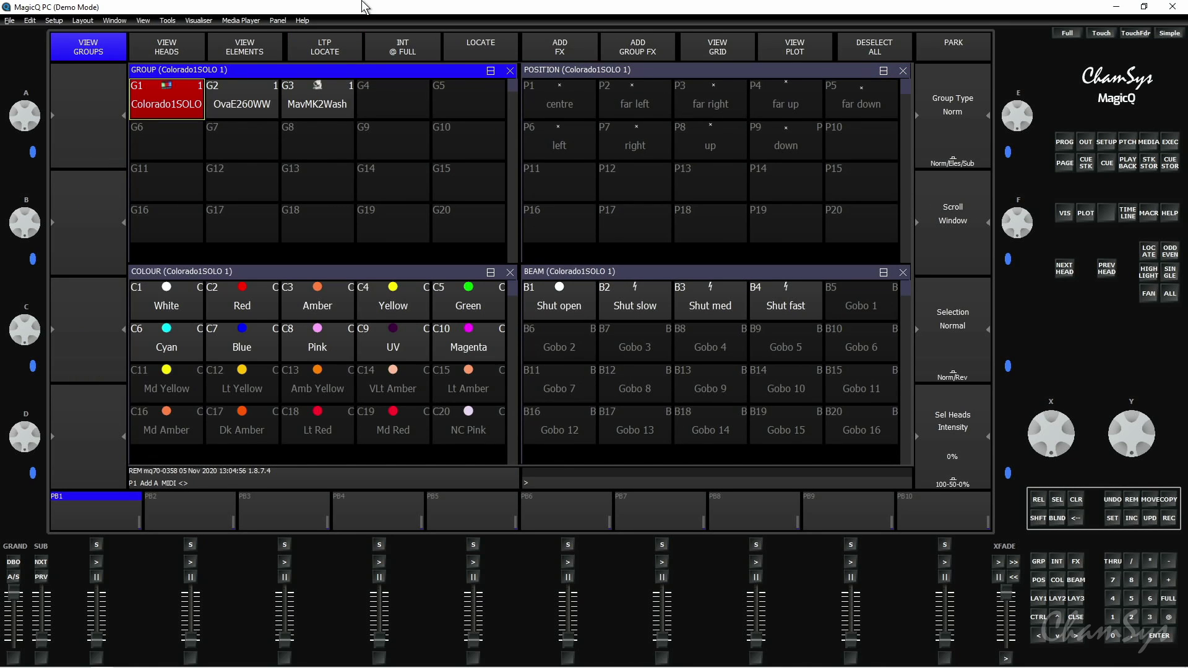